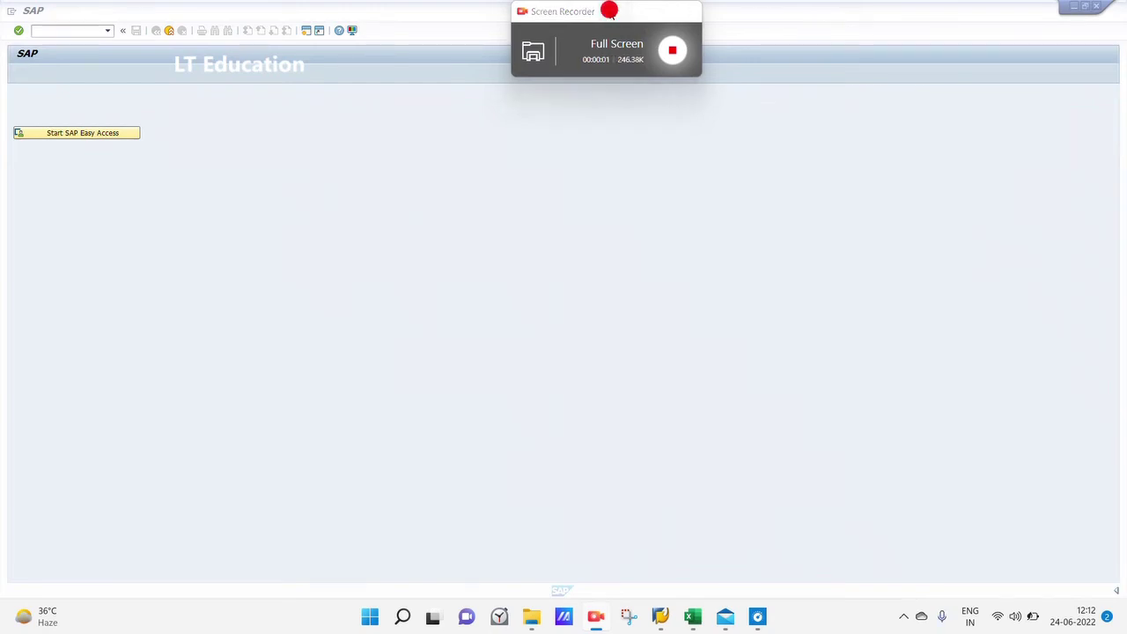
Step: Open and close an extra SAP session, then restore the Easy Access window from the taskbar
{"action": "left_click", "coordinate": [303, 31]}
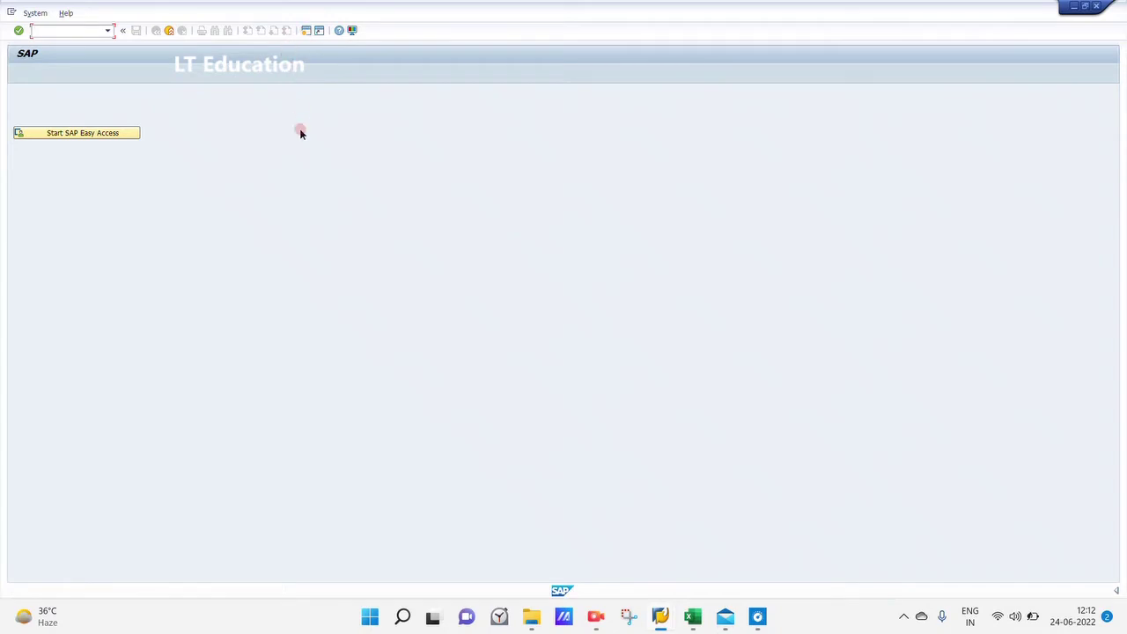
{"action": "left_click", "coordinate": [168, 30]}
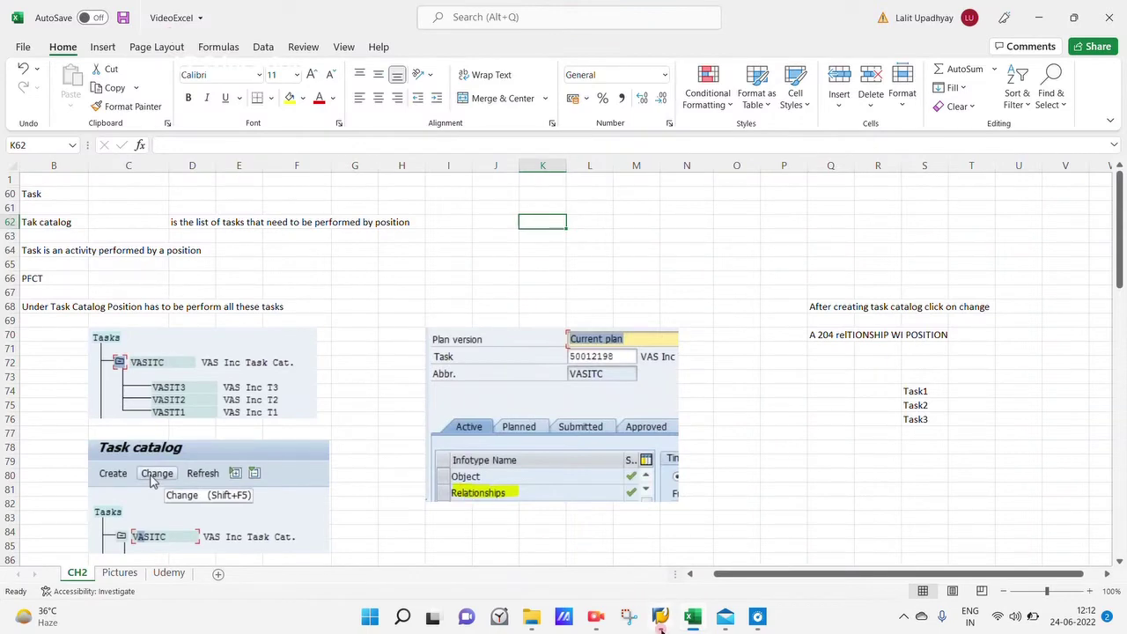
{"action": "mouse_move", "coordinate": [661, 616]}
{"action": "left_click", "coordinate": [626, 561]}
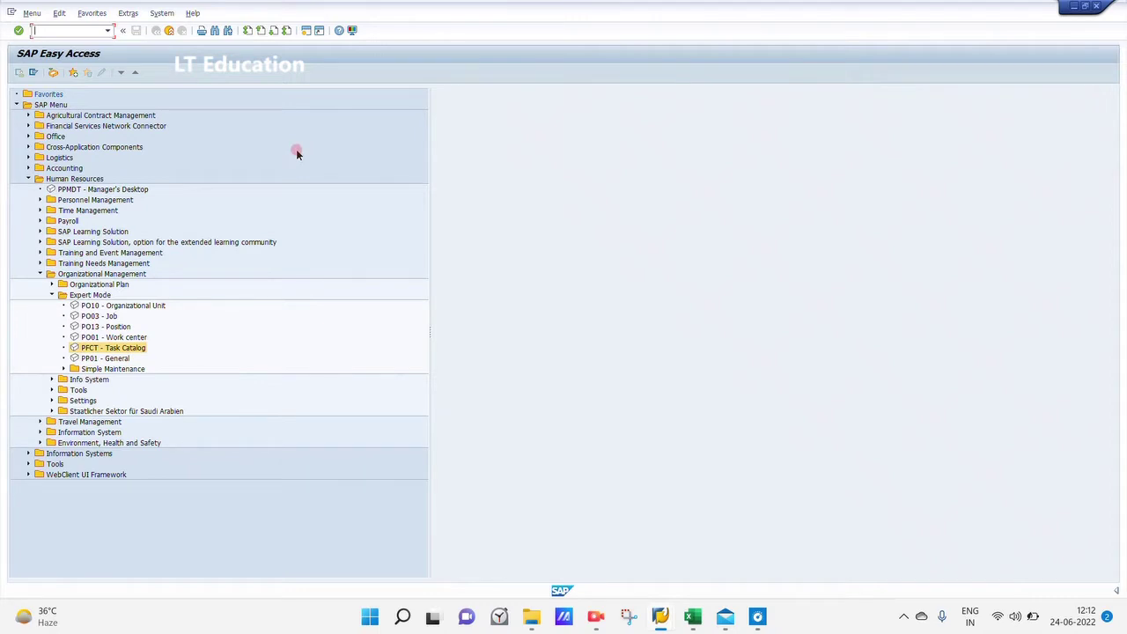
Step: Launch PFCT Task Catalog from Organizational Management Expert Mode and execute it to list tasks
{"action": "left_click", "coordinate": [28, 178]}
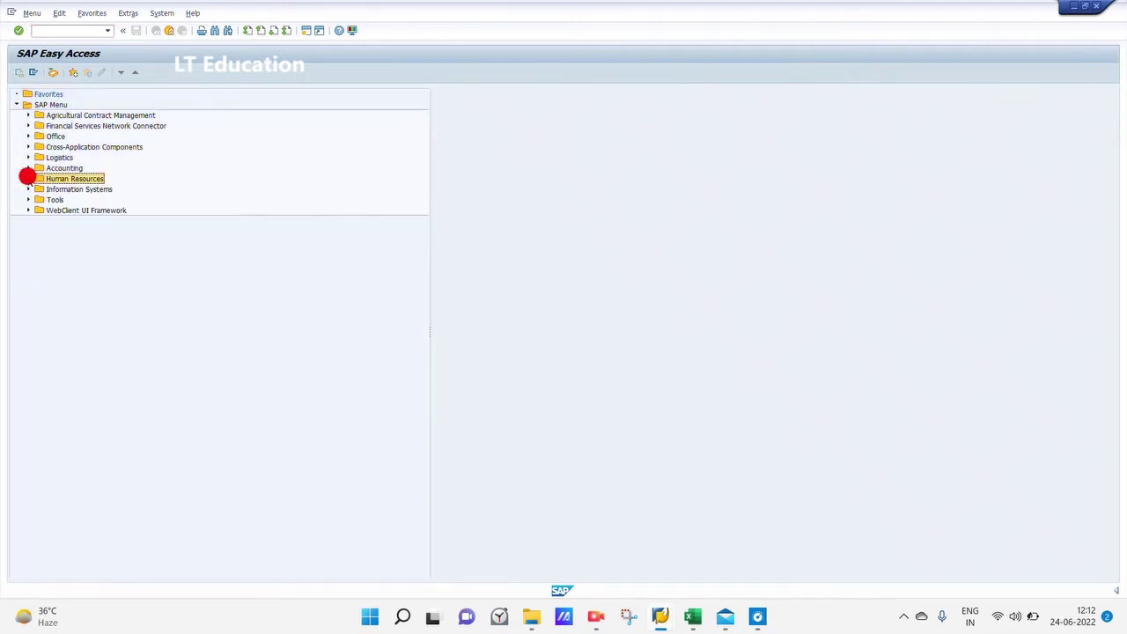
{"action": "left_click", "coordinate": [29, 178]}
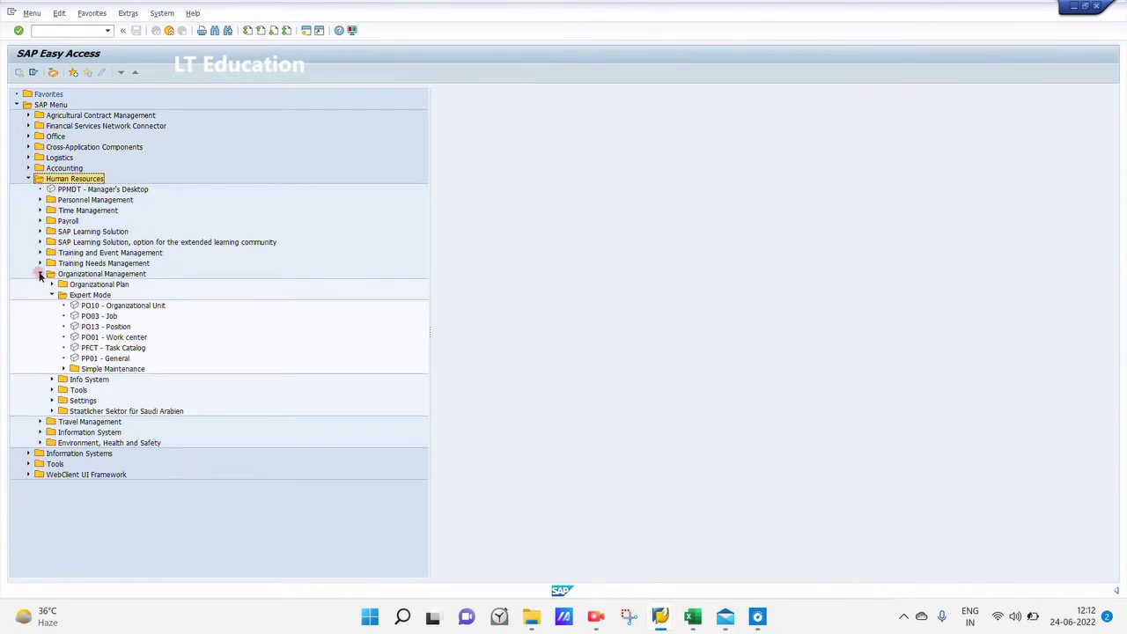
{"action": "left_click", "coordinate": [39, 273]}
{"action": "double_click", "coordinate": [89, 349]}
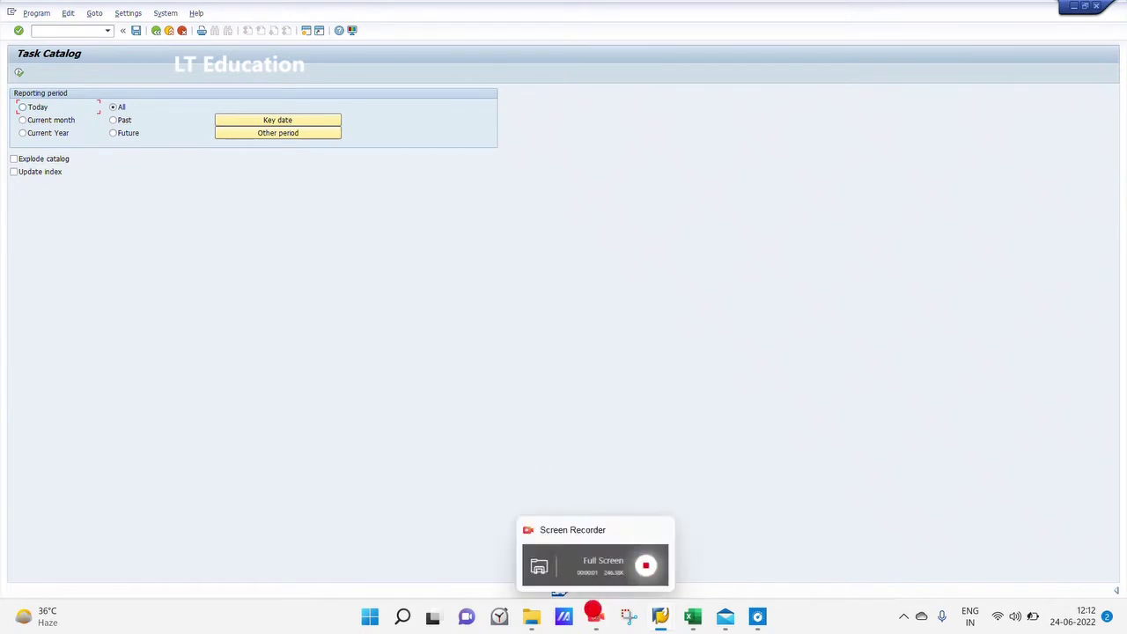
{"action": "left_click", "coordinate": [596, 614]}
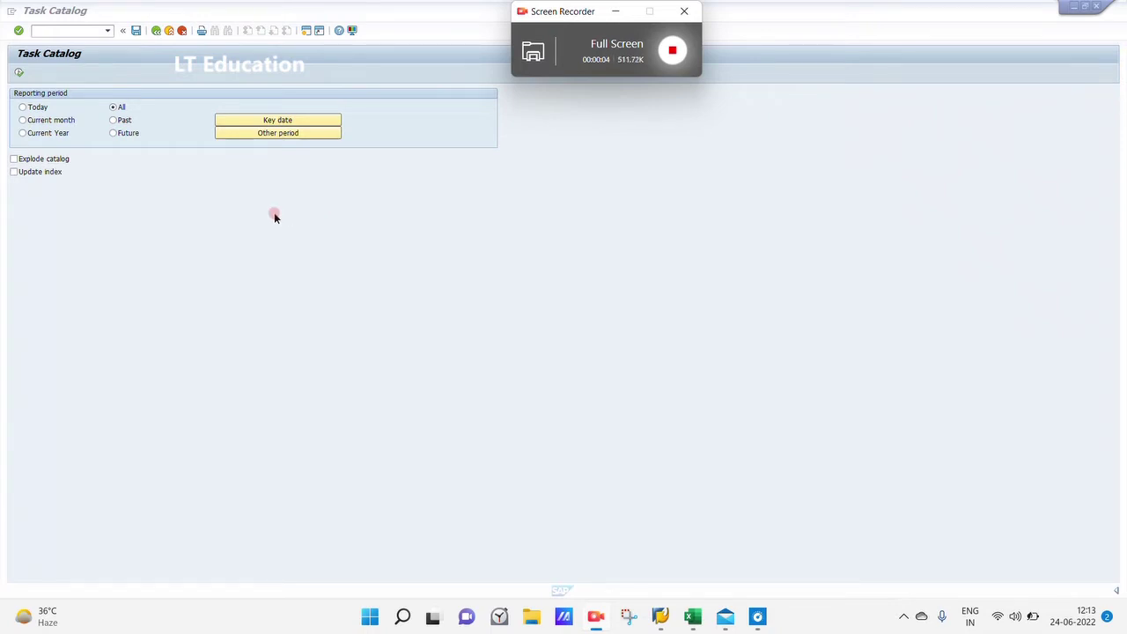
{"action": "left_click", "coordinate": [19, 74]}
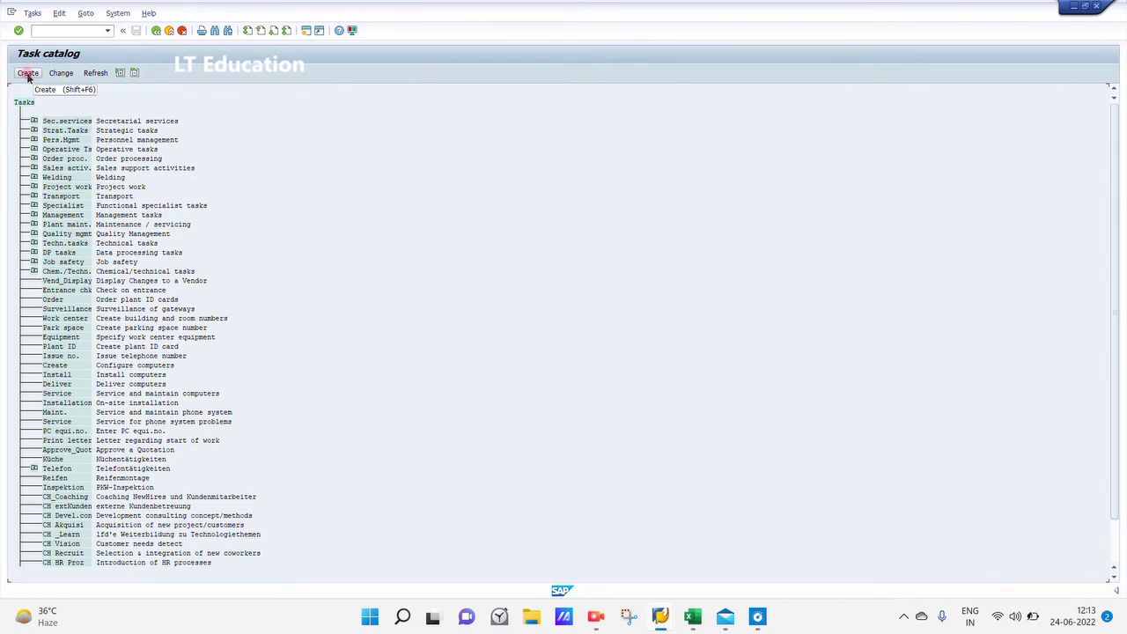
Step: Create task abbreviation RMT2 with name 'Resource Manager Task' and confirm it in the catalog
{"action": "left_click", "coordinate": [27, 74]}
{"action": "type", "text": "RHT2"}
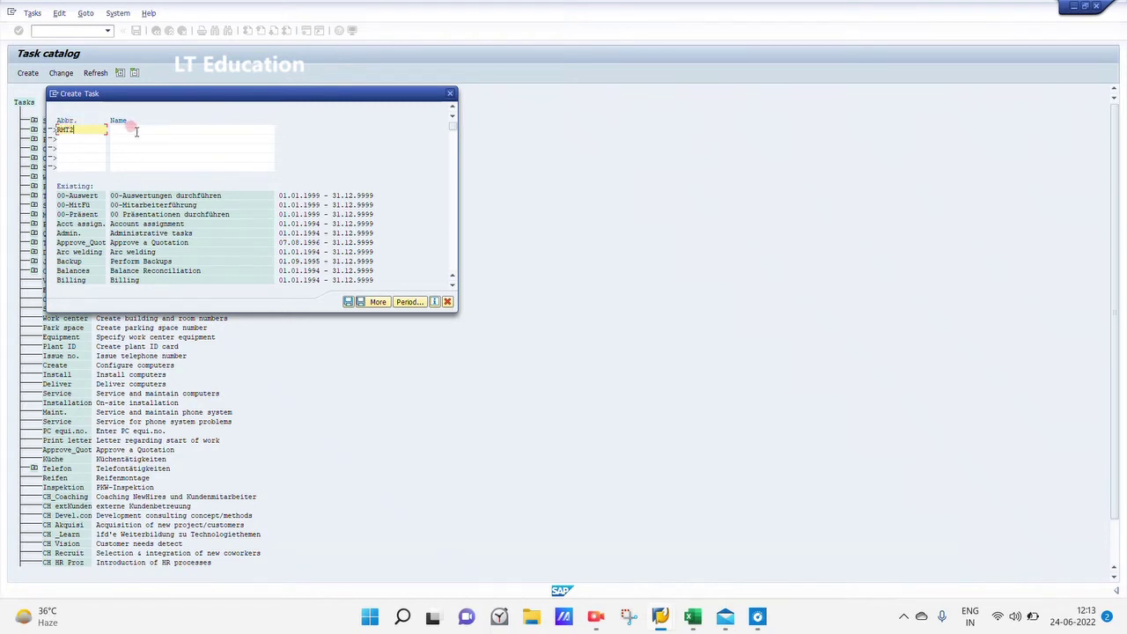
{"action": "left_click", "coordinate": [137, 130]}
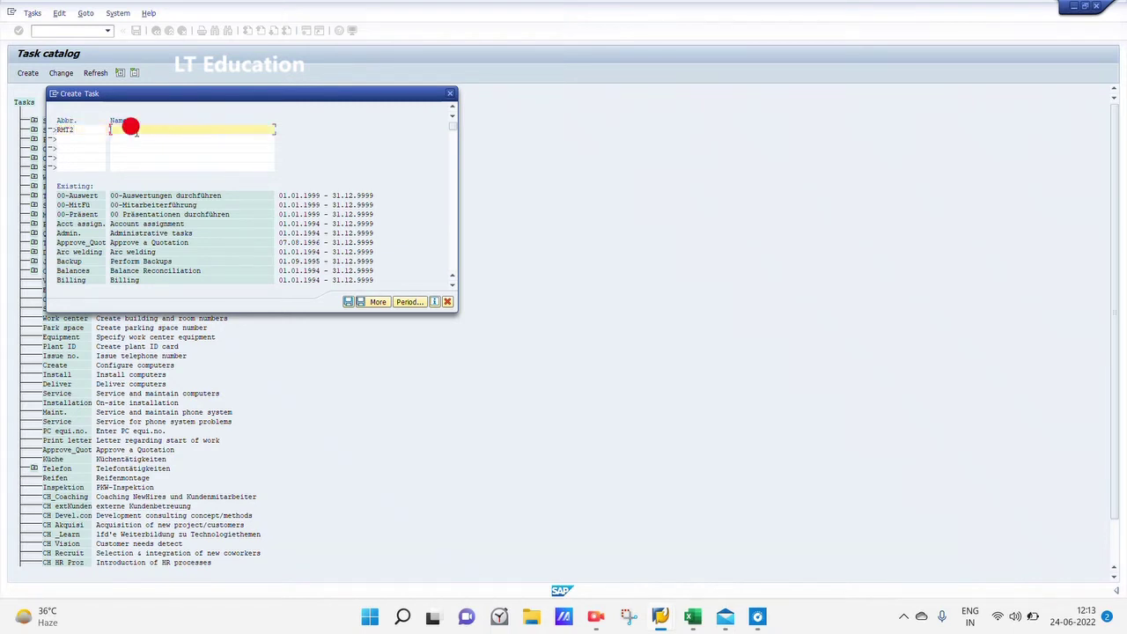
{"action": "type", "text": "Resource Manager Task"}
{"action": "left_click", "coordinate": [347, 302]}
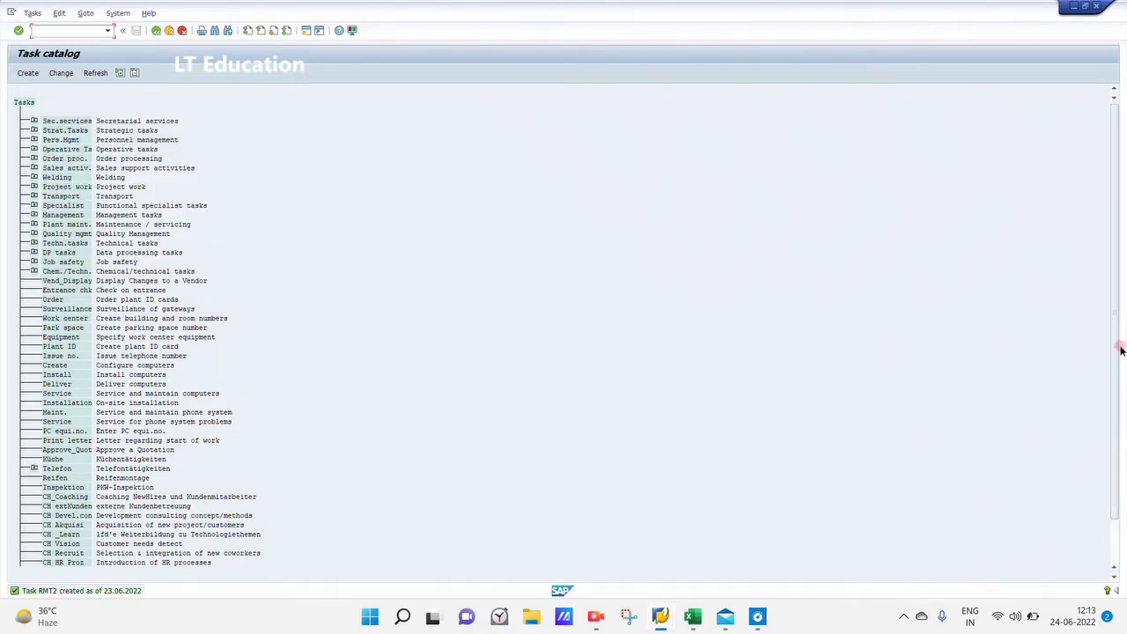
{"action": "left_click_drag", "start_coordinate": [1116, 354], "coordinate": [1124, 431]}
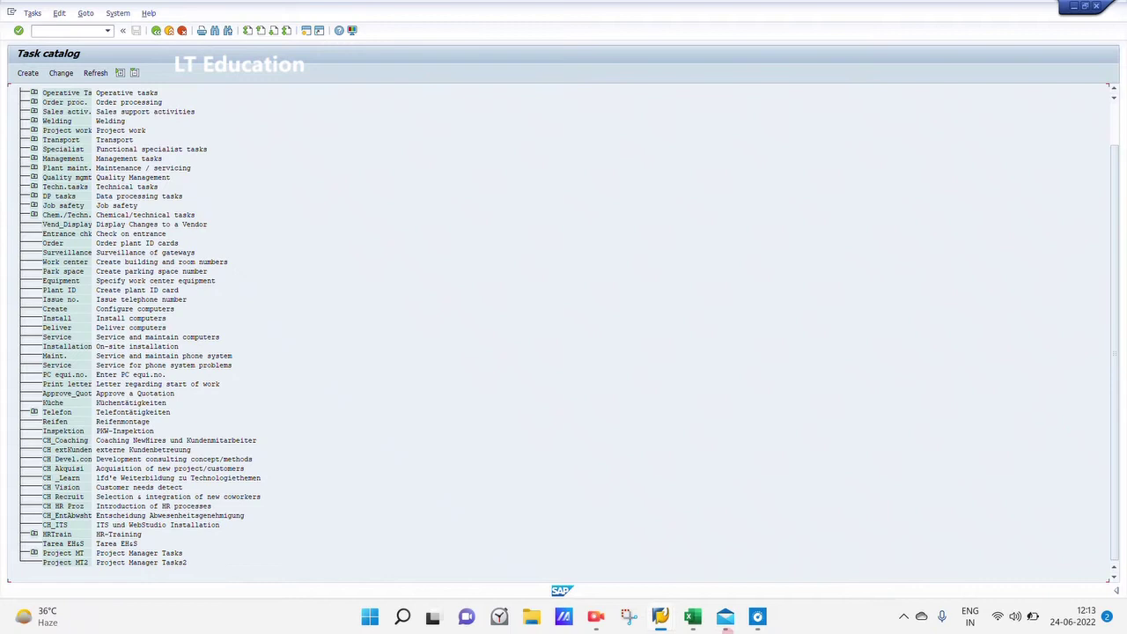
{"action": "left_click", "coordinate": [599, 618]}
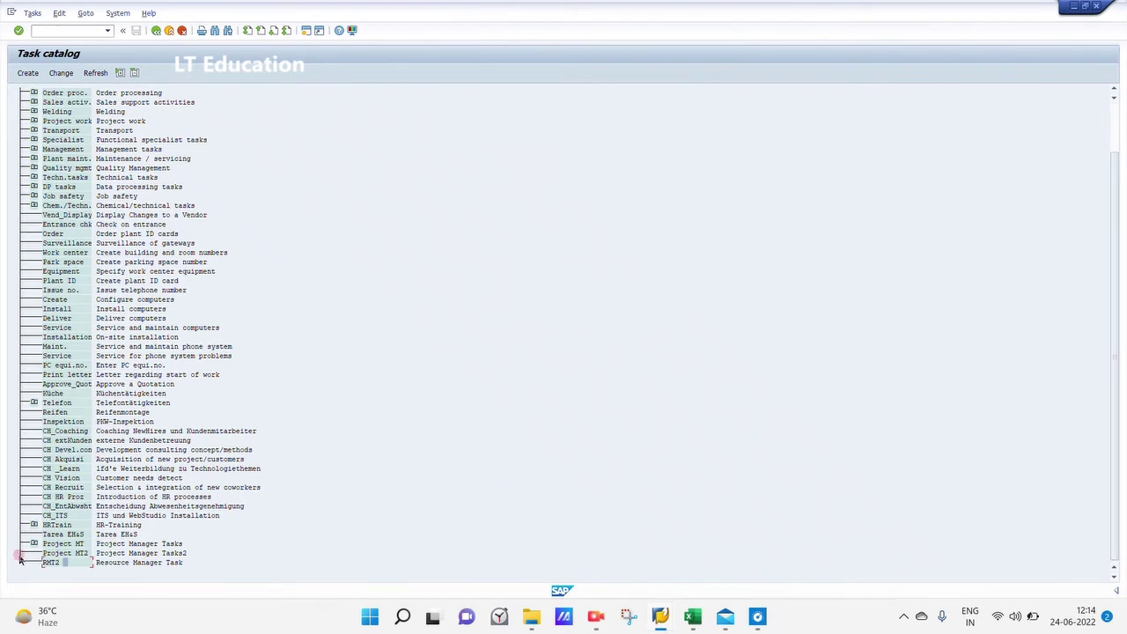
Step: Start subtask creation under RMT2 and enter abbreviations RMA1, RMA2 and RMA3
{"action": "left_click", "coordinate": [50, 564]}
{"action": "left_click", "coordinate": [67, 576]}
{"action": "left_click", "coordinate": [50, 564]}
{"action": "left_click", "coordinate": [28, 73]}
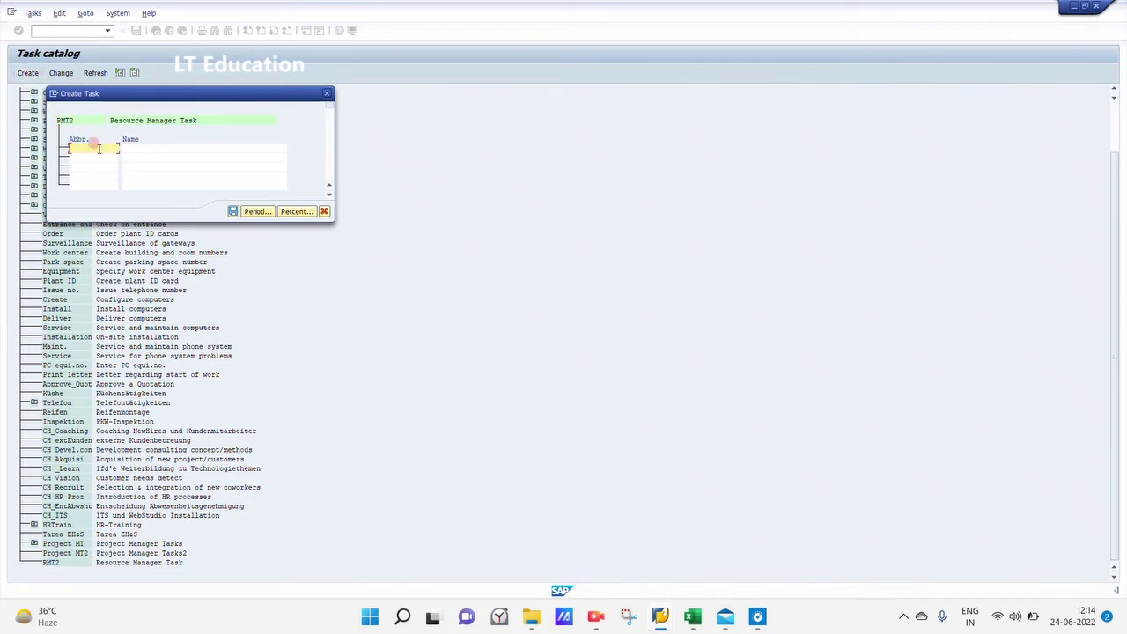
{"action": "left_click", "coordinate": [92, 146]}
{"action": "type", "text": "rmt"}
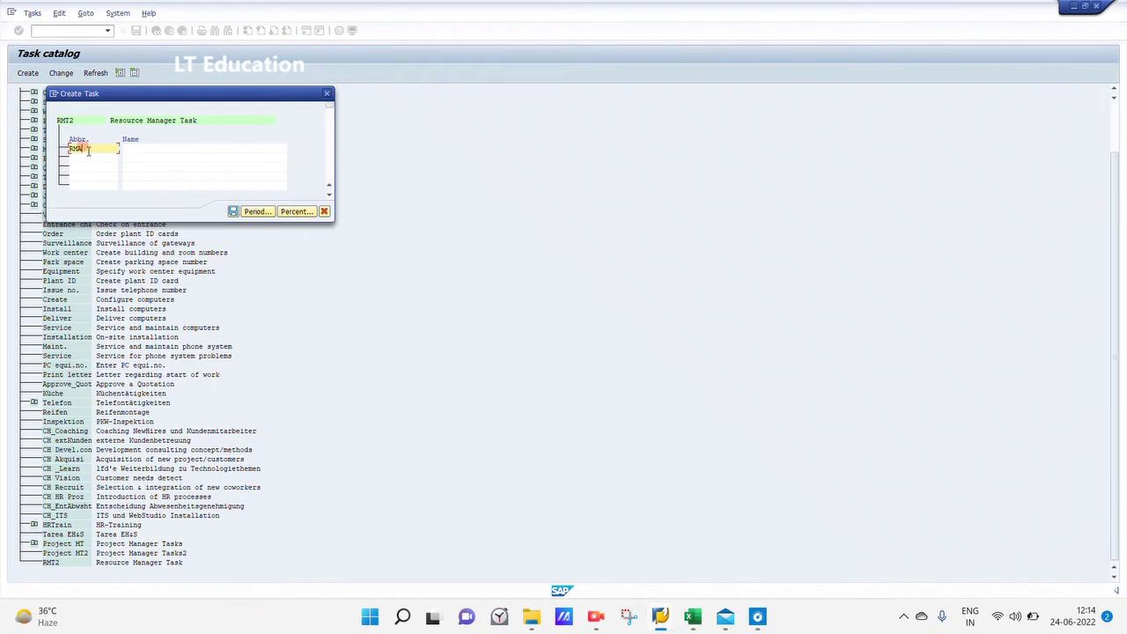
{"action": "left_click", "coordinate": [79, 157]}
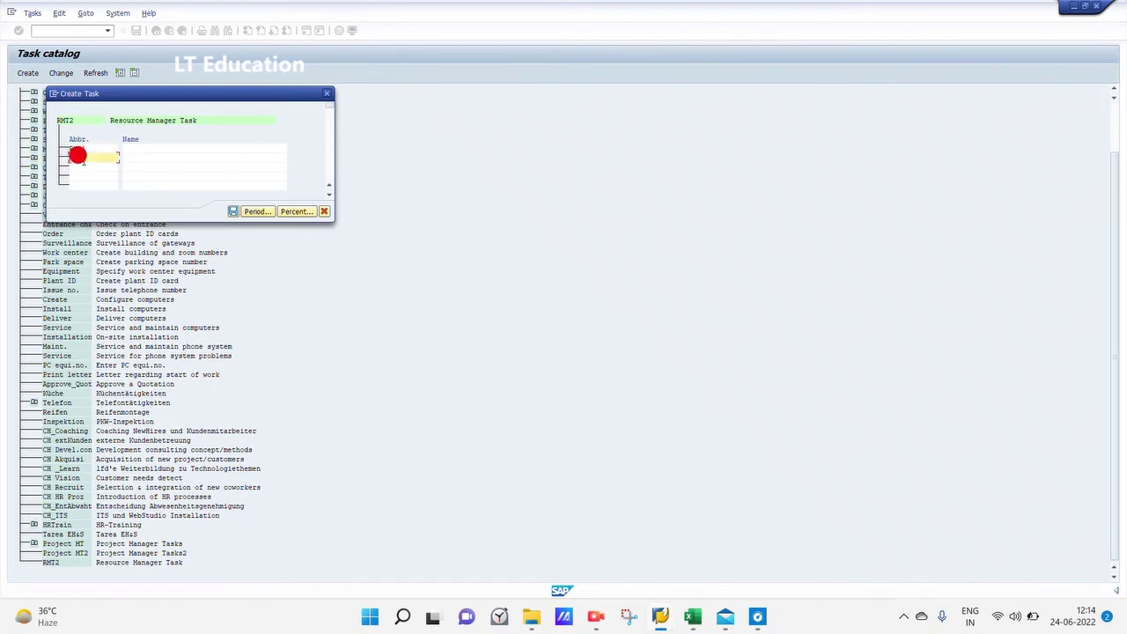
{"action": "type", "text": "RMA2"}
{"action": "left_click", "coordinate": [78, 167]}
{"action": "type", "text": "RMA3"}
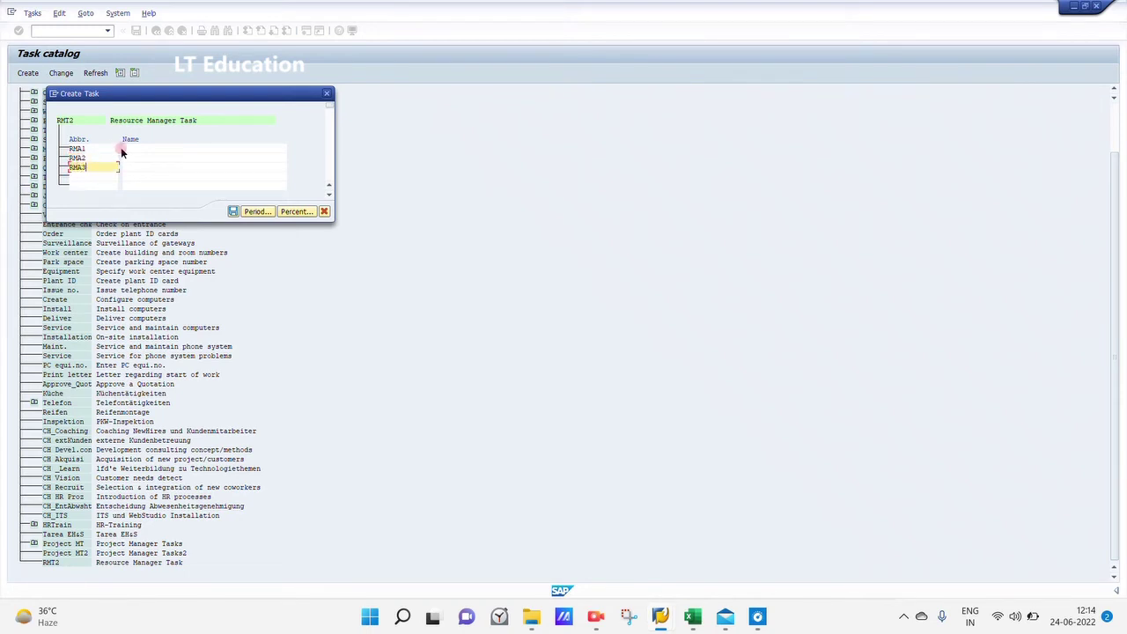
Step: Name the subtasks Resource Manager Task1, Task2 and Task3
{"action": "left_click", "coordinate": [125, 147]}
{"action": "type", "text": "Resource Manager Task1"}
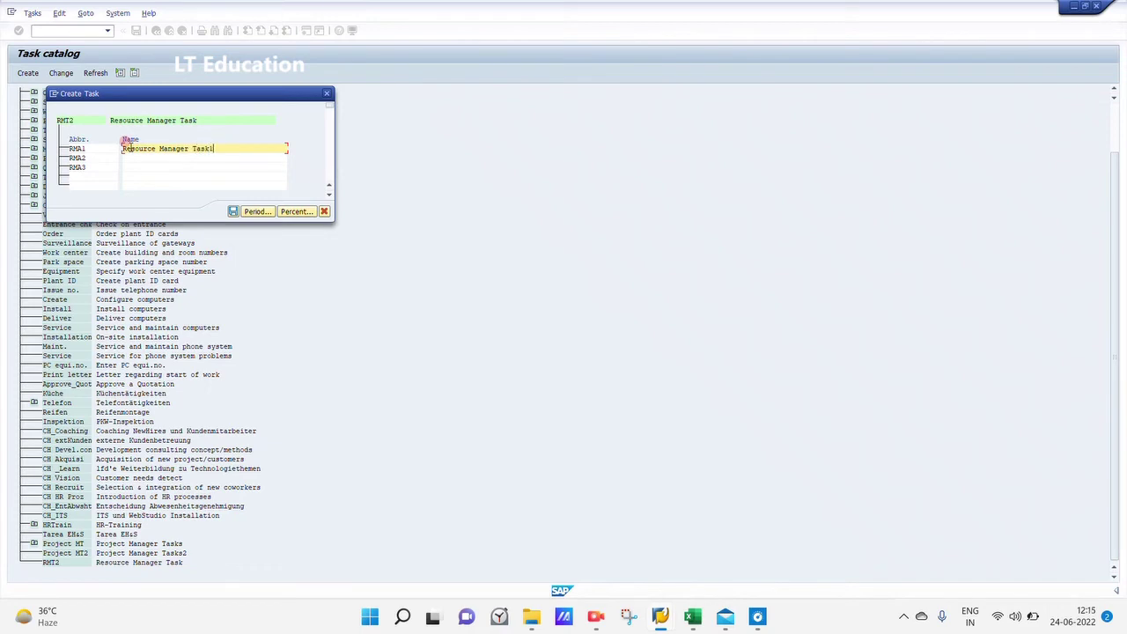
{"action": "left_click_drag", "start_coordinate": [217, 148], "coordinate": [123, 157]}
{"action": "key", "text": "ctrl+c"}
{"action": "left_click", "coordinate": [124, 157]}
{"action": "left_click", "coordinate": [132, 159]}
{"action": "key", "text": "ctrl+v"}
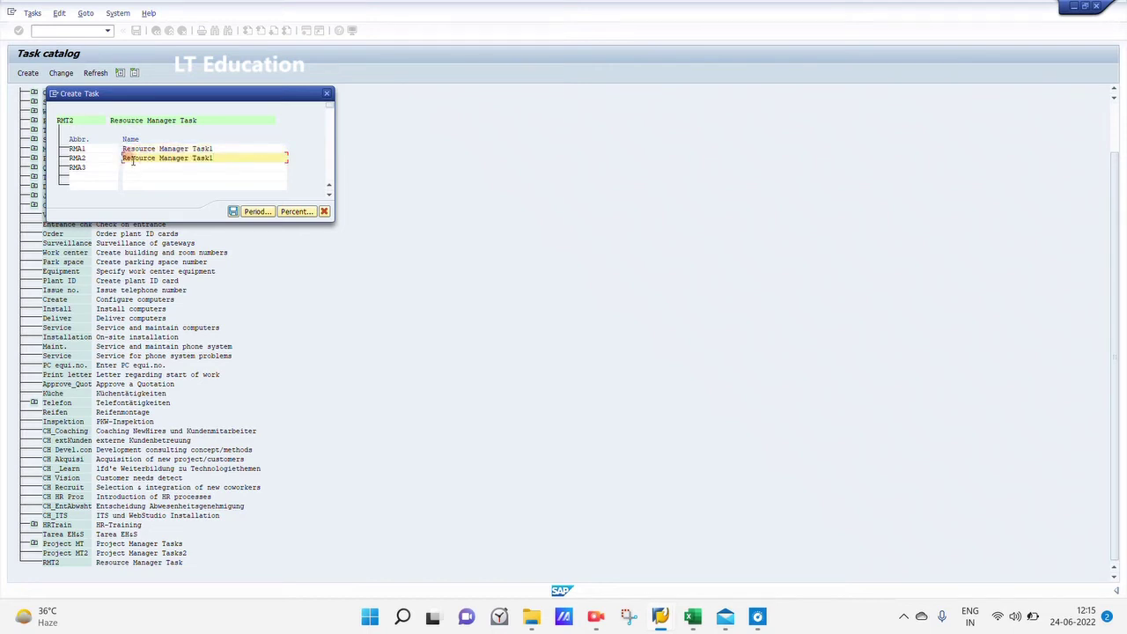
{"action": "left_click", "coordinate": [128, 167]}
{"action": "key", "text": "ctrl+v"}
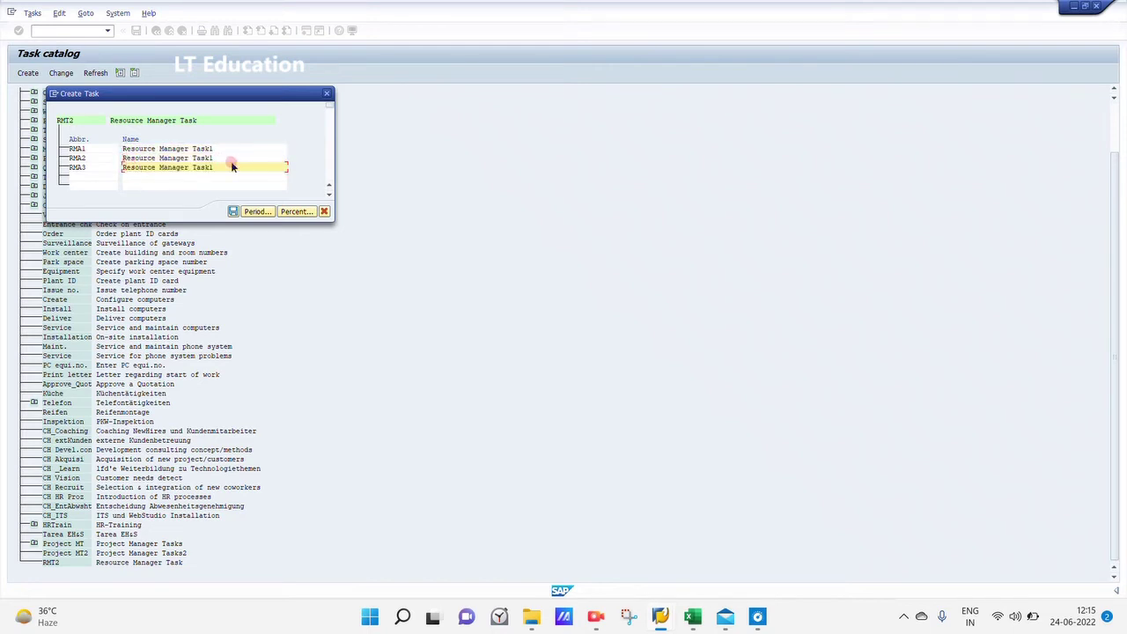
{"action": "left_click", "coordinate": [225, 158]}
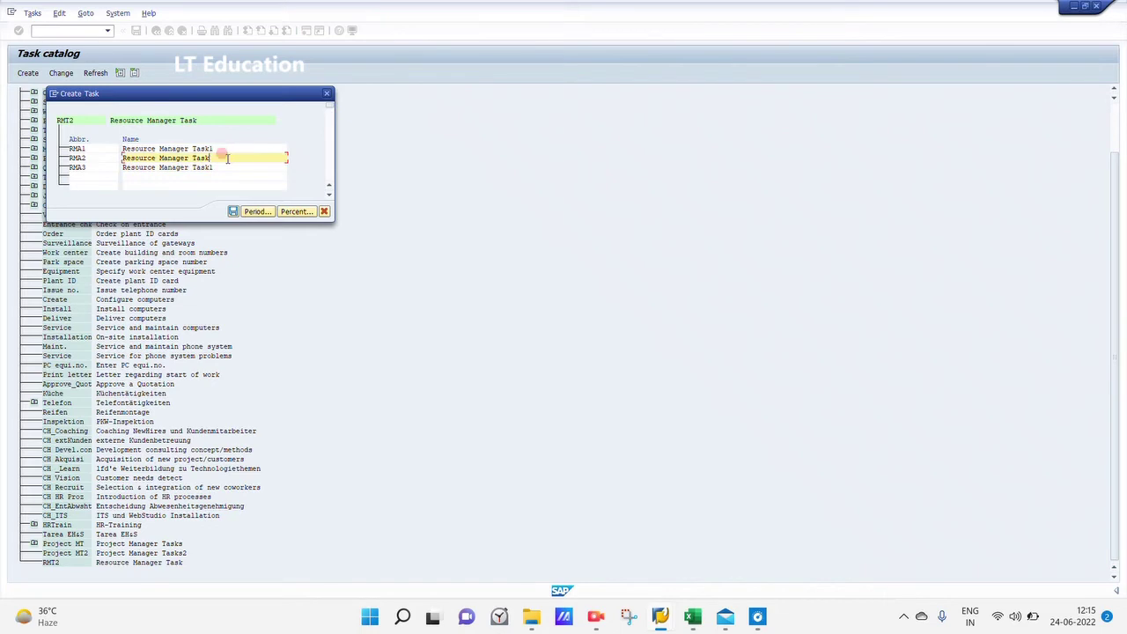
{"action": "key", "text": "BackSpace"}
{"action": "type", "text": "2"}
{"action": "left_click", "coordinate": [225, 167]}
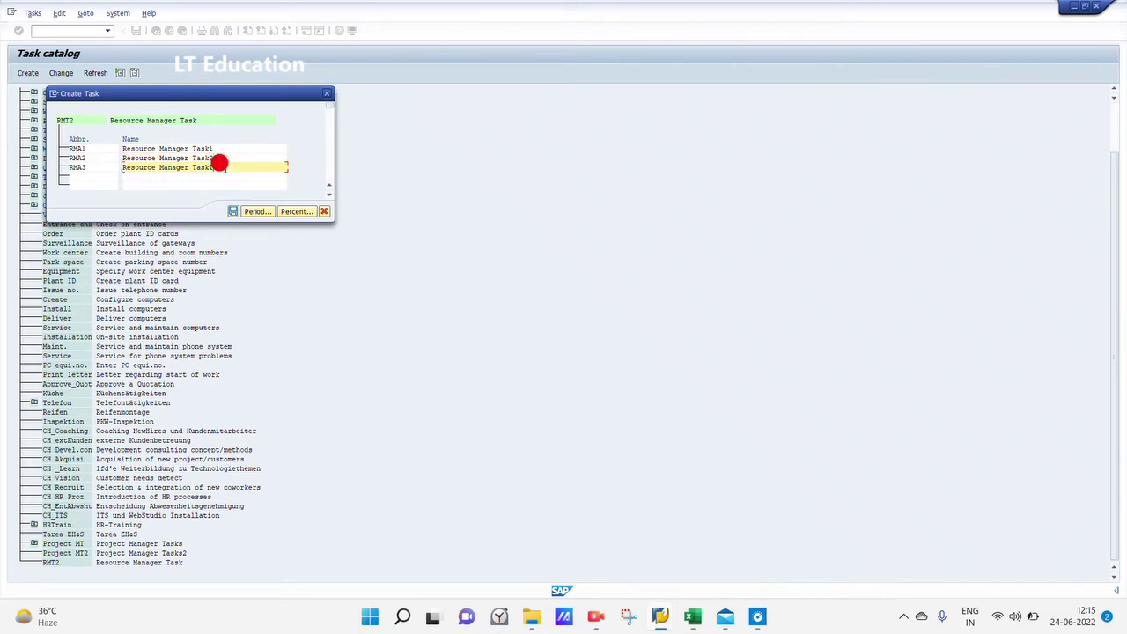
{"action": "key", "text": "BackSpace"}
Step: Save subtasks RMA1–RMA3, expand RMT2 to show them, and open RMT2 in Maintain Task
{"action": "left_click", "coordinate": [234, 212]}
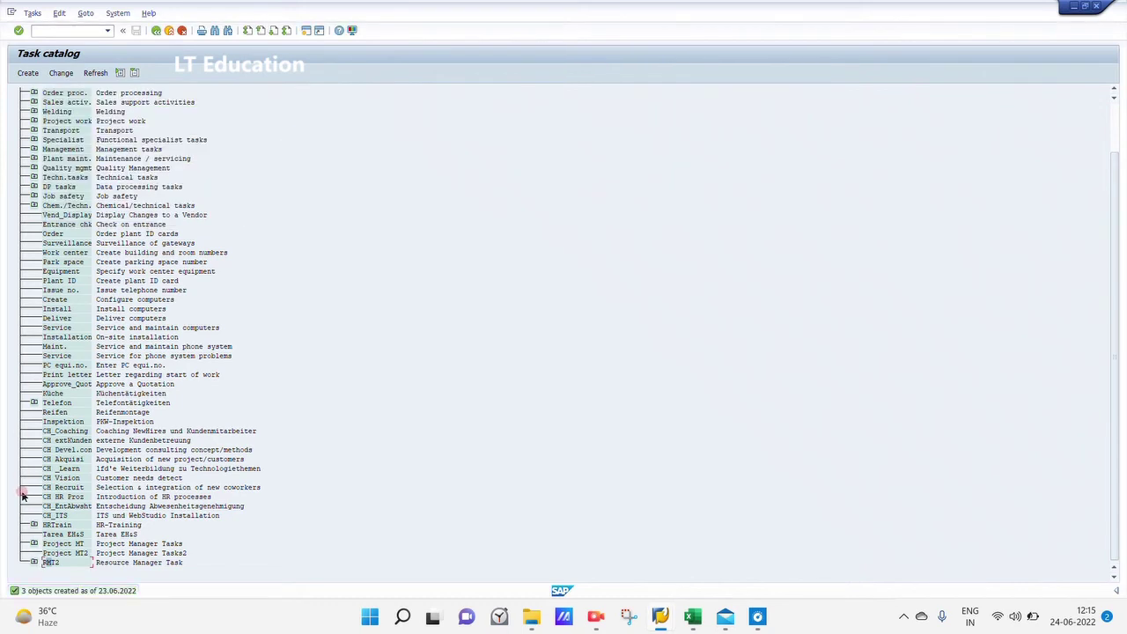
{"action": "left_click", "coordinate": [34, 564]}
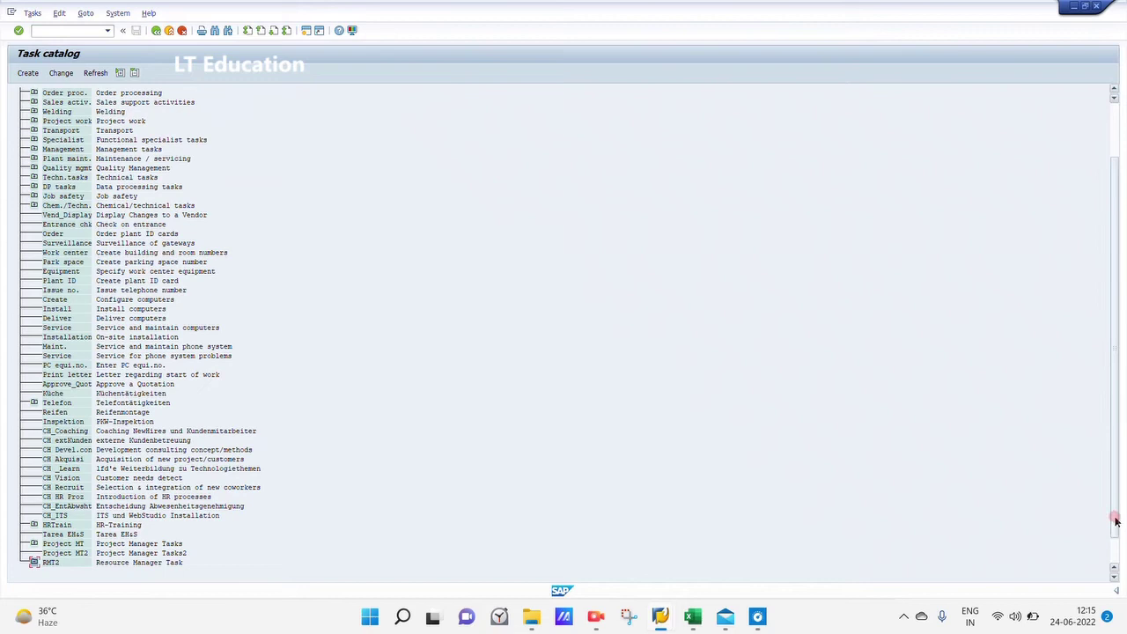
{"action": "left_click_drag", "start_coordinate": [1115, 516], "coordinate": [1118, 569]}
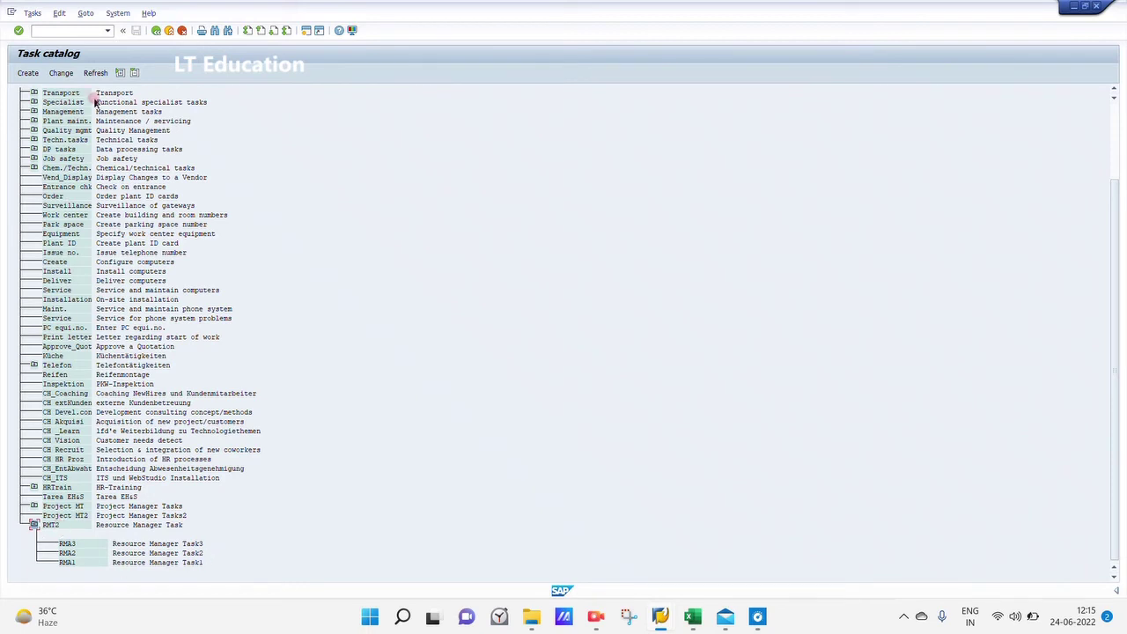
{"action": "left_click", "coordinate": [63, 75]}
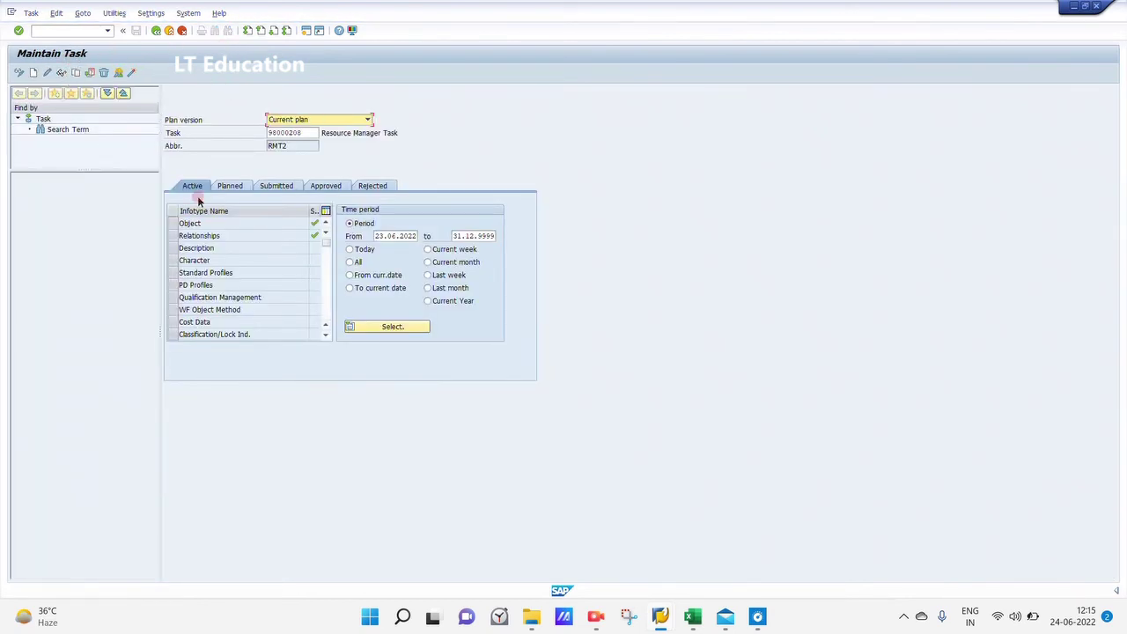
Step: Create a Relationships record for RMT2 with related object type Position, then look up position IDs
{"action": "left_click", "coordinate": [174, 236]}
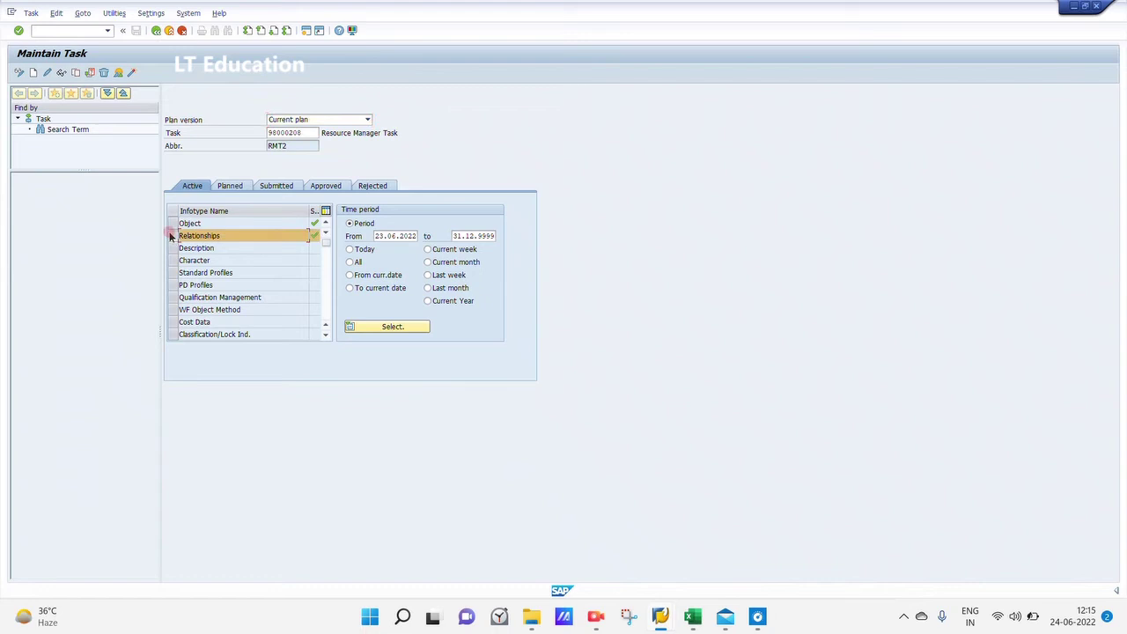
{"action": "left_click", "coordinate": [32, 71]}
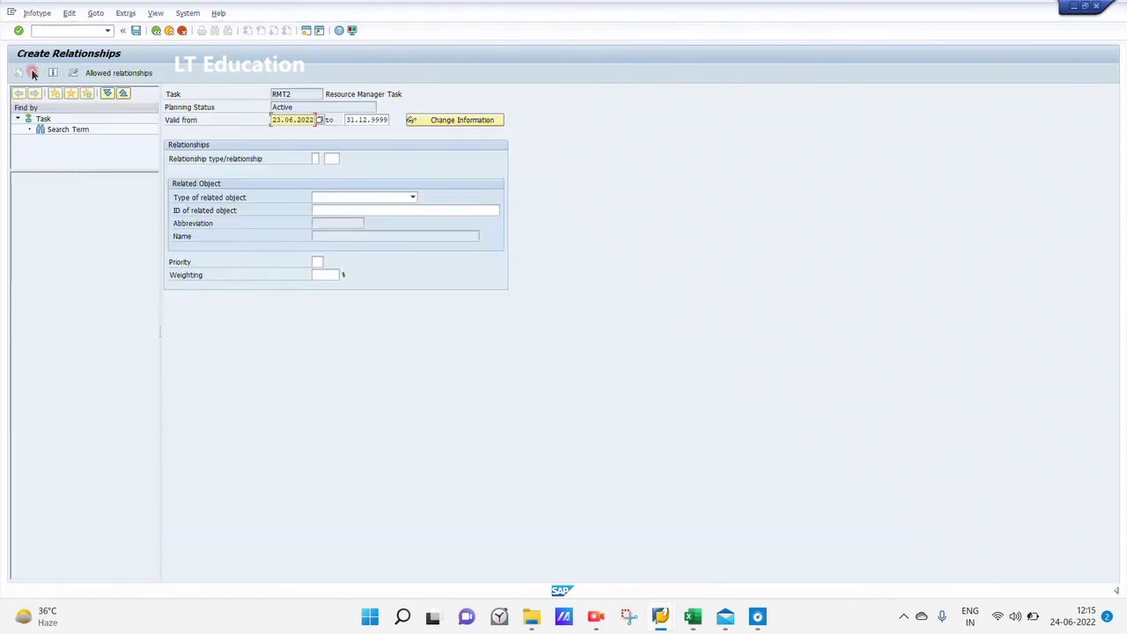
{"action": "left_click", "coordinate": [334, 202]}
{"action": "left_click", "coordinate": [357, 200]}
{"action": "key", "text": "p"}
{"action": "key", "text": "p"}
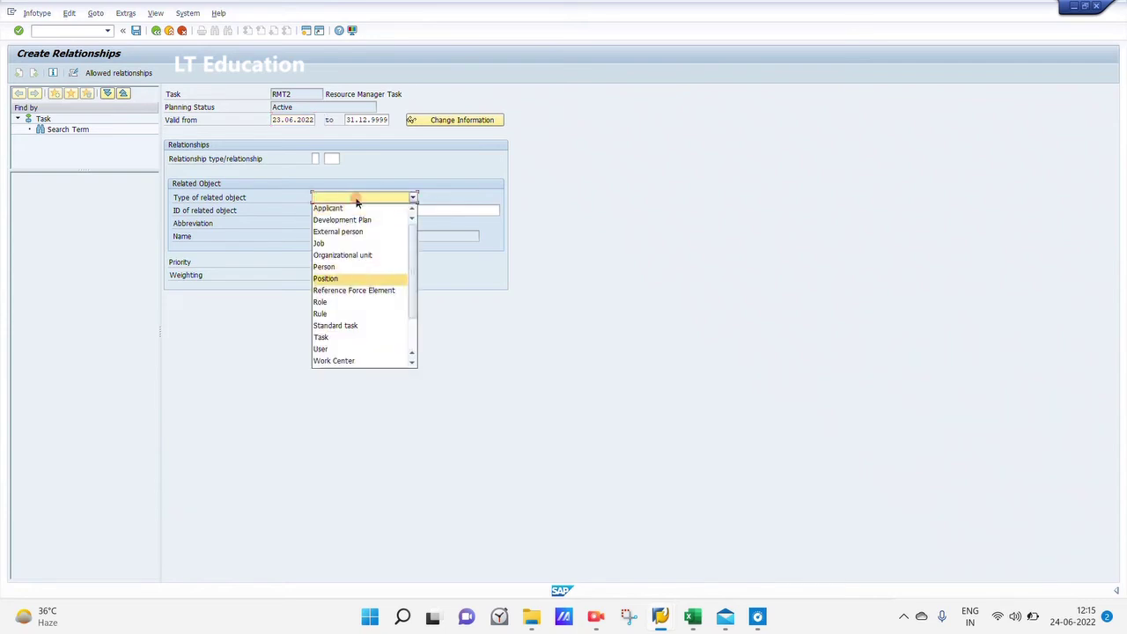
{"action": "key", "text": "Return"}
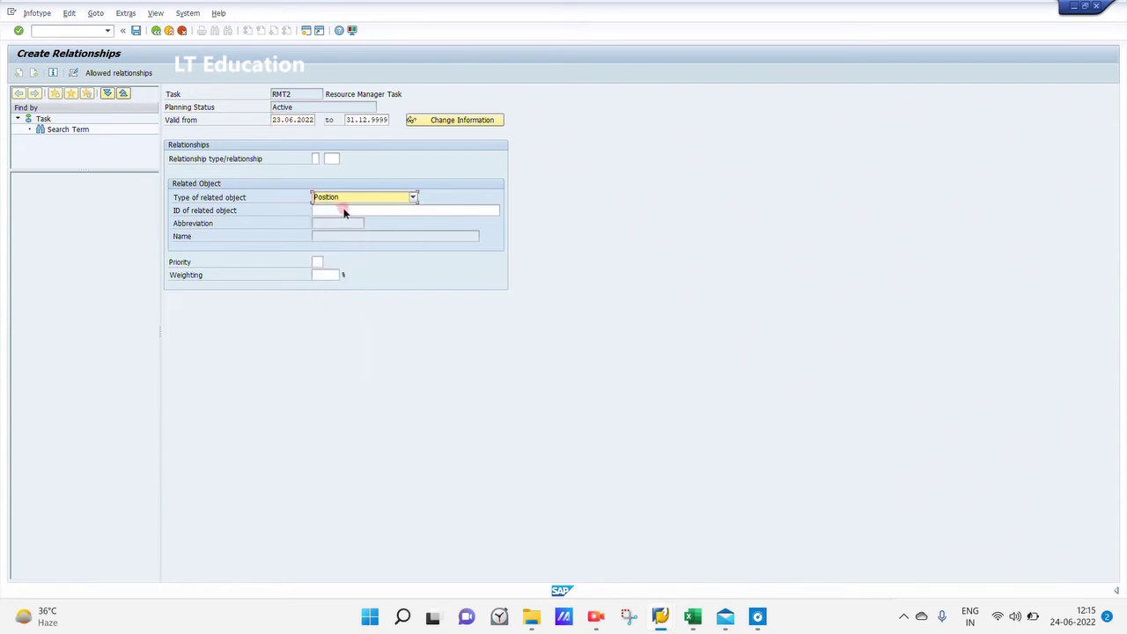
{"action": "left_click", "coordinate": [338, 210]}
{"action": "left_click", "coordinate": [337, 210]}
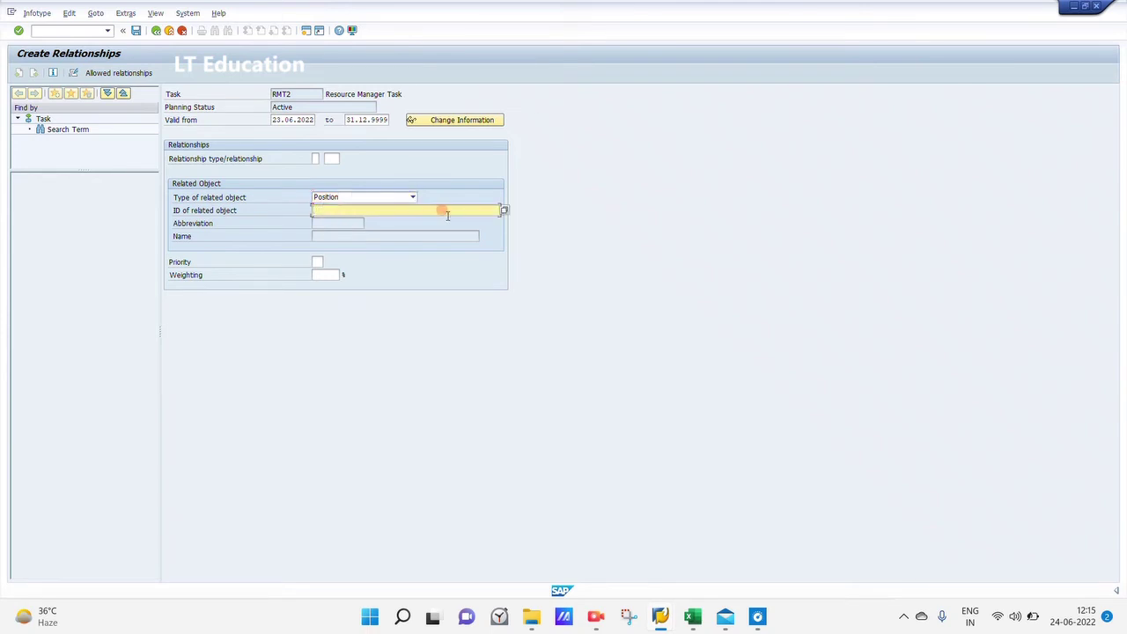
{"action": "left_click", "coordinate": [503, 211]}
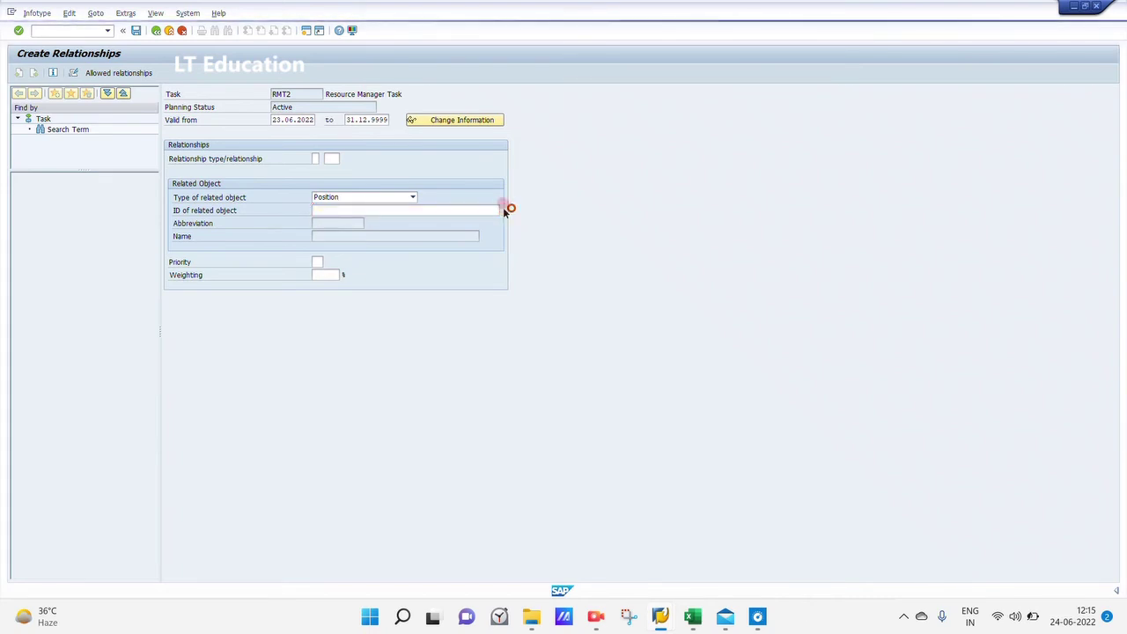
Step: Search positions for 'Resource' and pick Resource Manager, ID 50015376, as the related object
{"action": "left_click", "coordinate": [462, 46]}
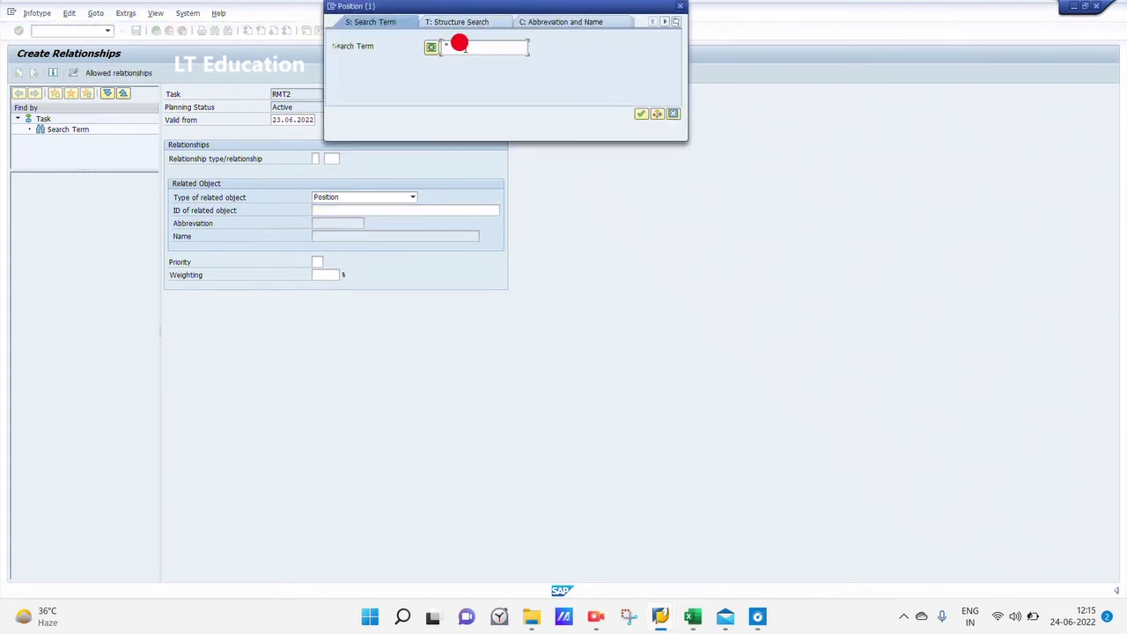
{"action": "type", "text": "Reso"}
{"action": "type", "text": "urce"}
{"action": "left_click", "coordinate": [640, 113]}
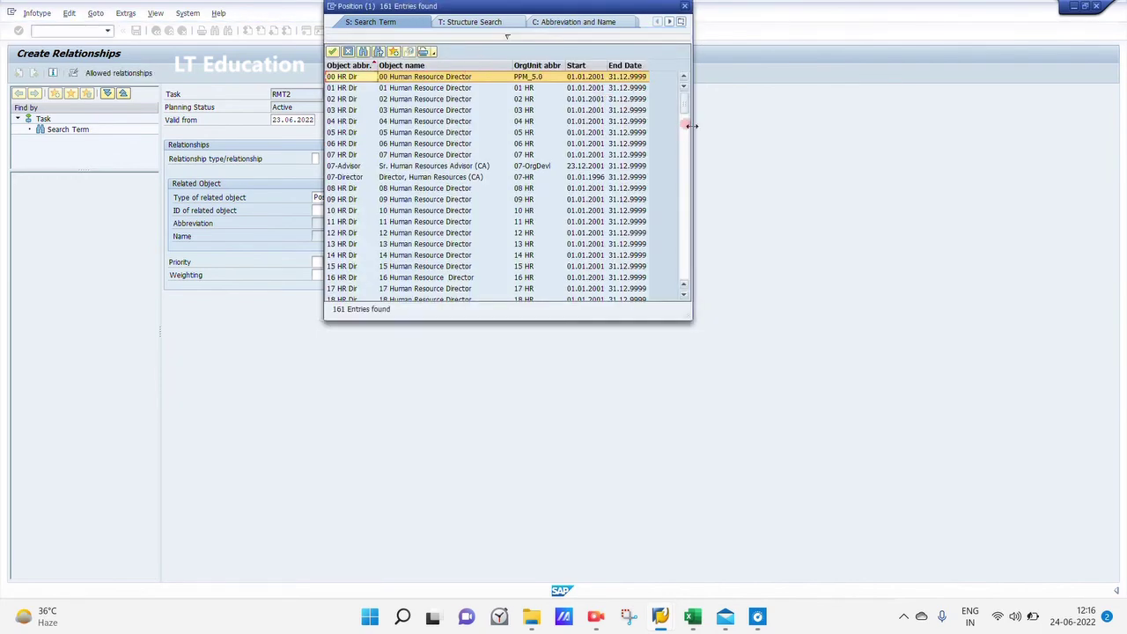
{"action": "left_click_drag", "start_coordinate": [684, 102], "coordinate": [692, 287]}
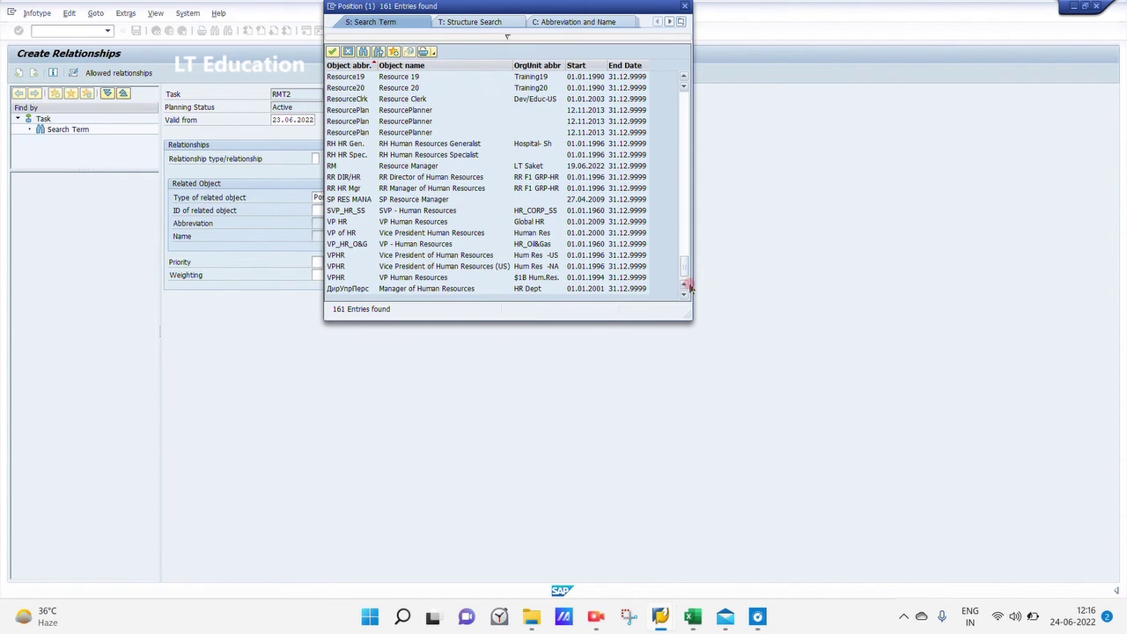
{"action": "left_click", "coordinate": [333, 167]}
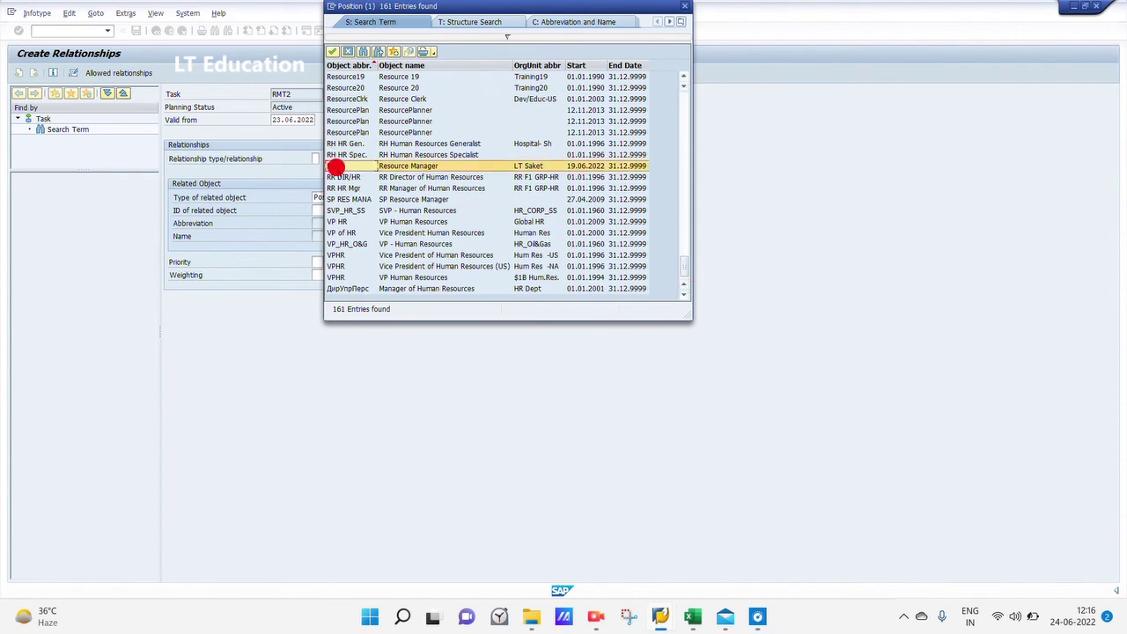
{"action": "double_click", "coordinate": [407, 165]}
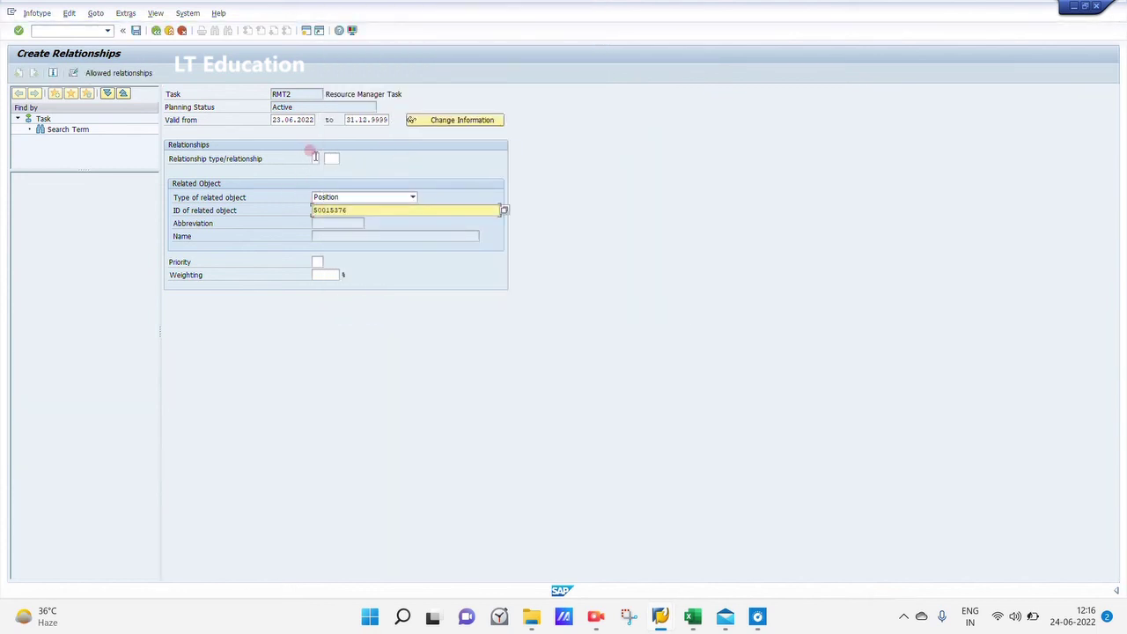
Step: Set relationship type A204 Possible roles and save the relationship
{"action": "left_click", "coordinate": [315, 157]}
{"action": "left_click", "coordinate": [325, 159]}
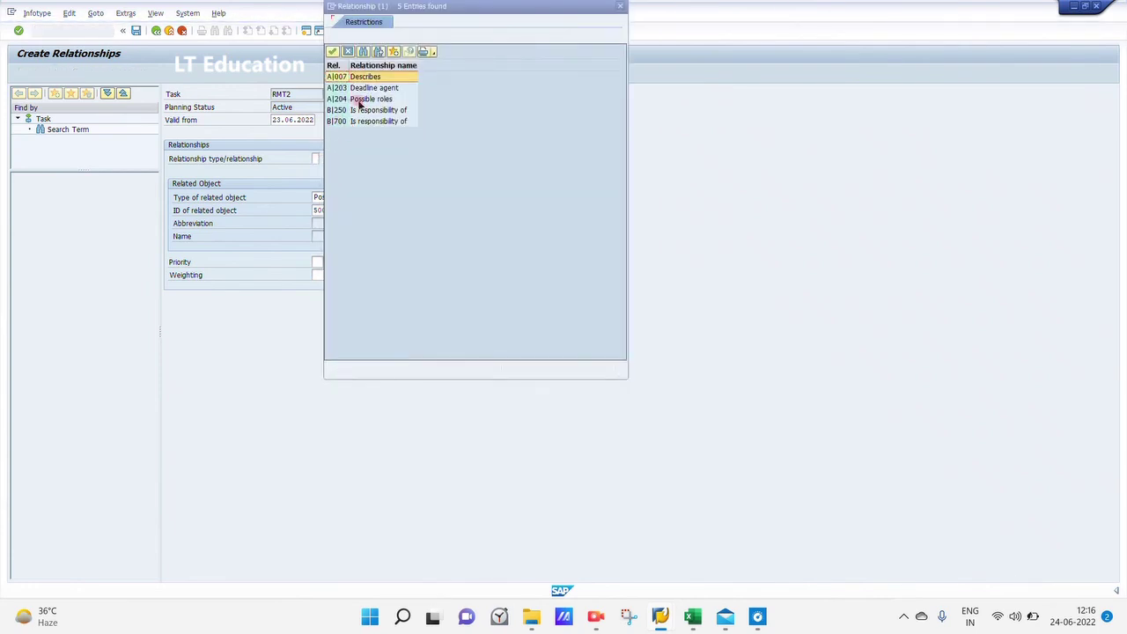
{"action": "double_click", "coordinate": [356, 99]}
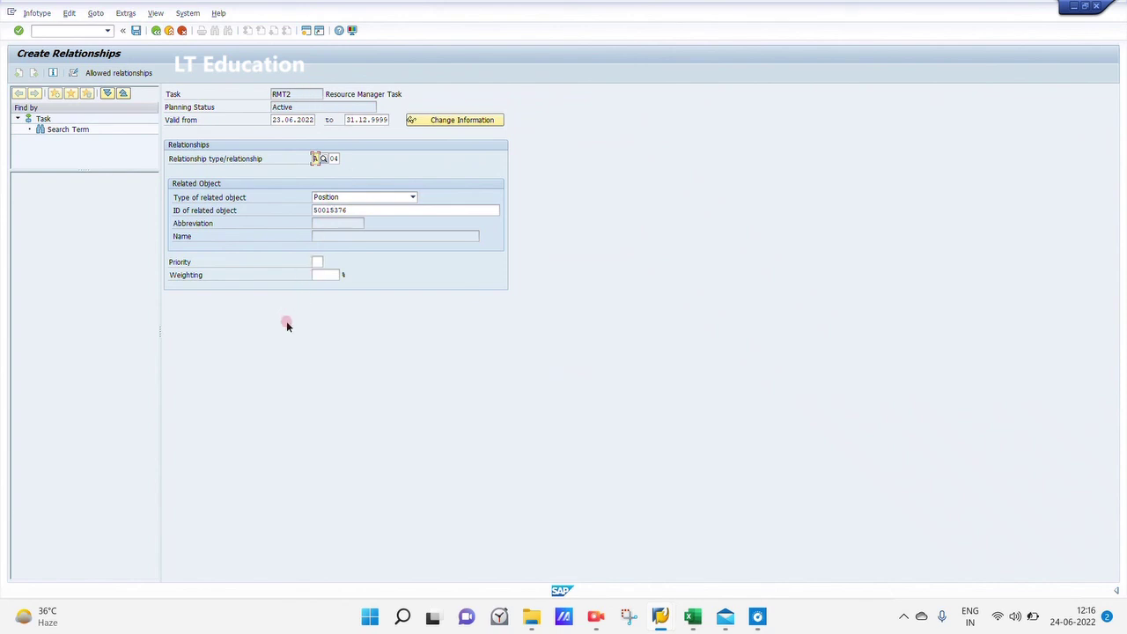
{"action": "left_click", "coordinate": [135, 31]}
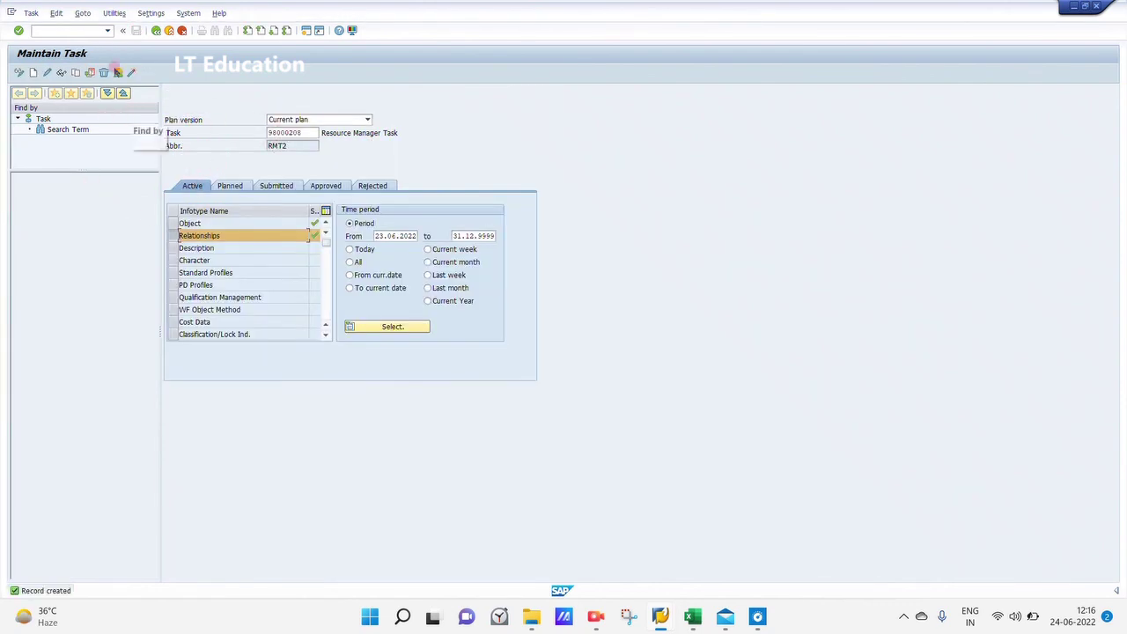
Step: List RMT2's relationships and select the A204 link to the Resource Manager position
{"action": "left_click", "coordinate": [120, 72]}
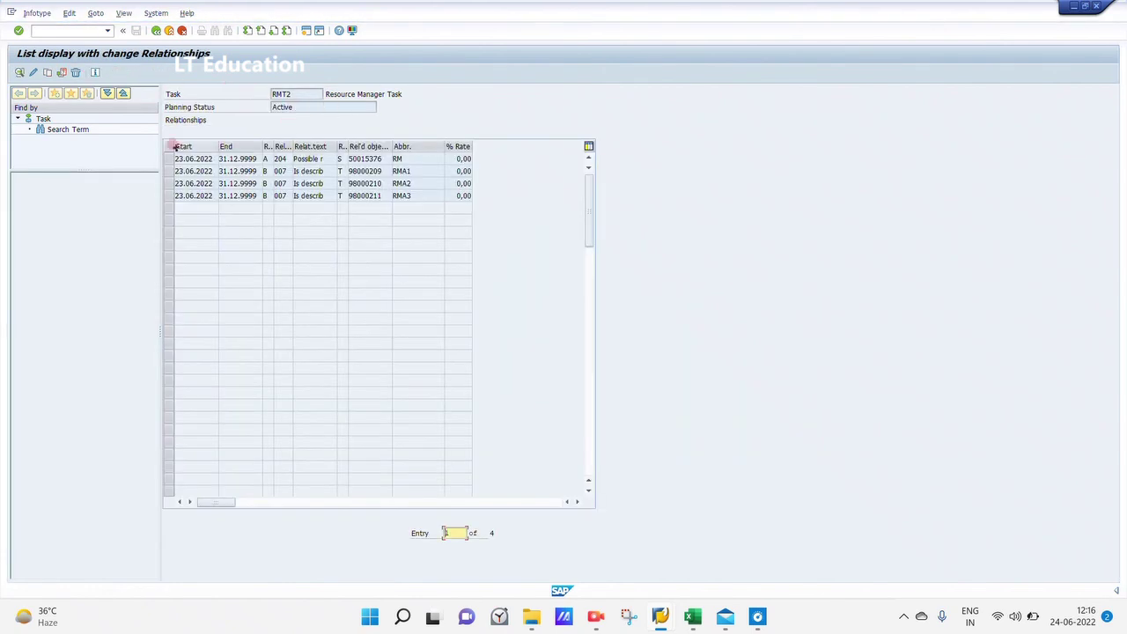
{"action": "left_click", "coordinate": [167, 158]}
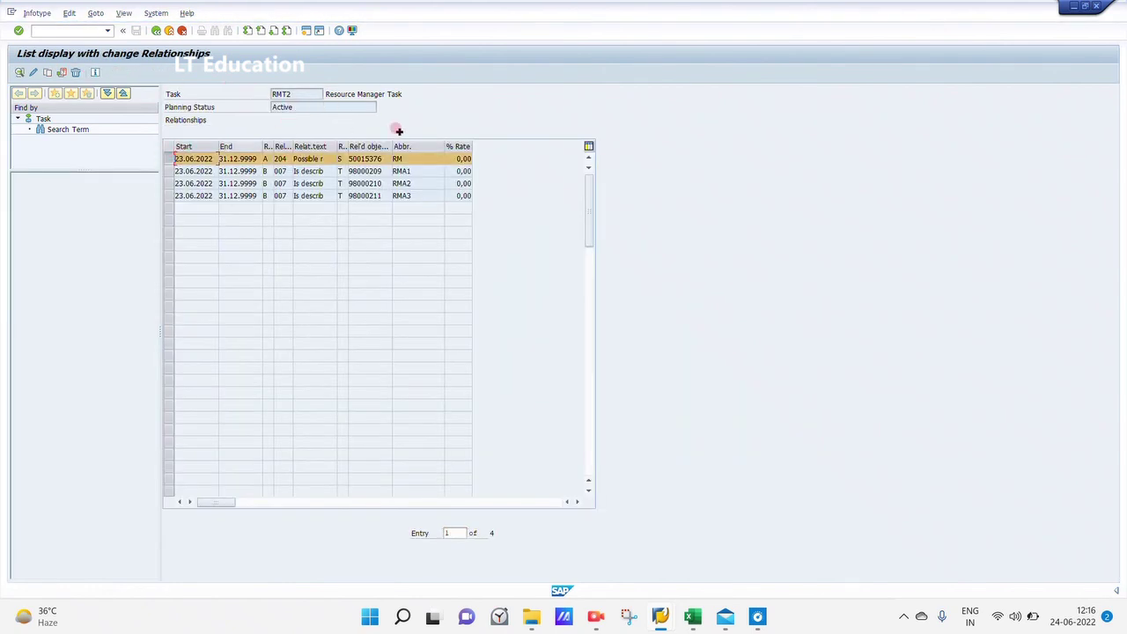
{"action": "left_click", "coordinate": [308, 32]}
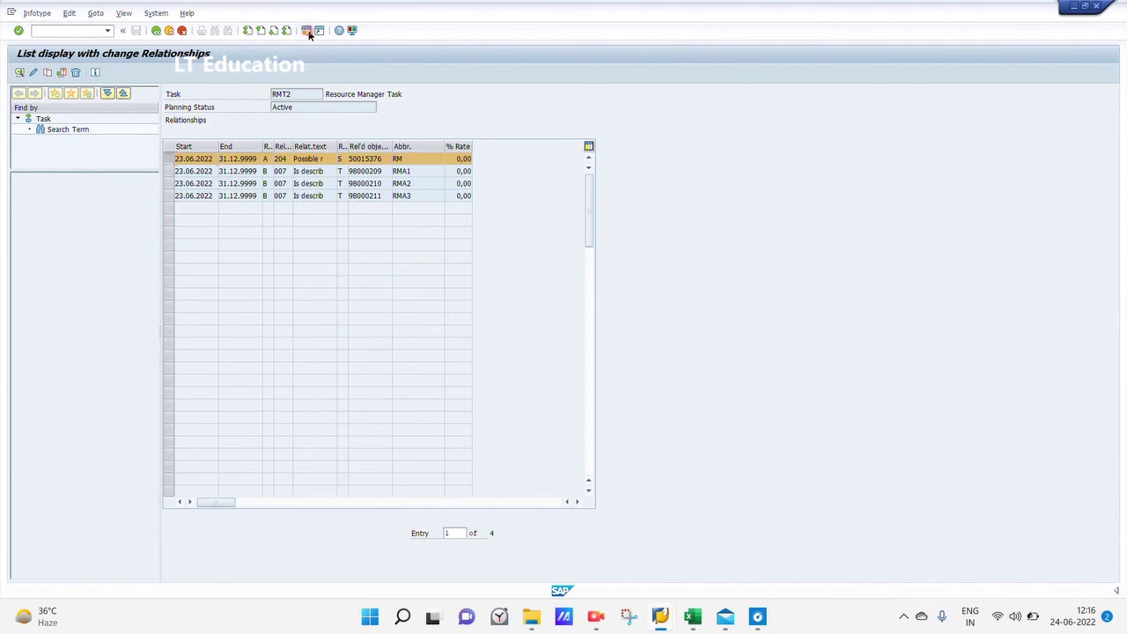